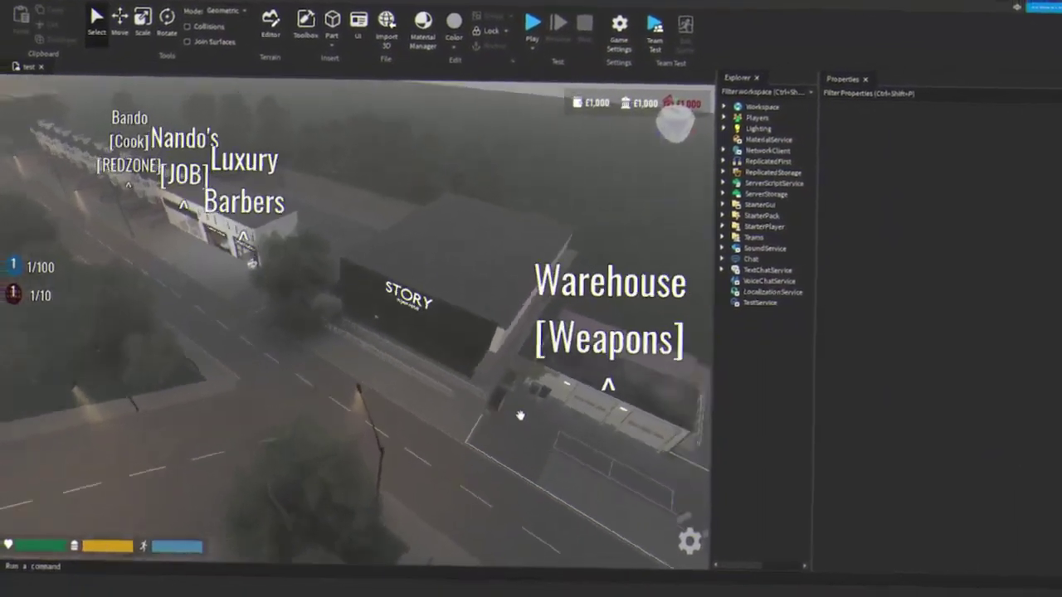
- Fly into the Weapons warehouse knife room, up to the knife table and back out
key(e)
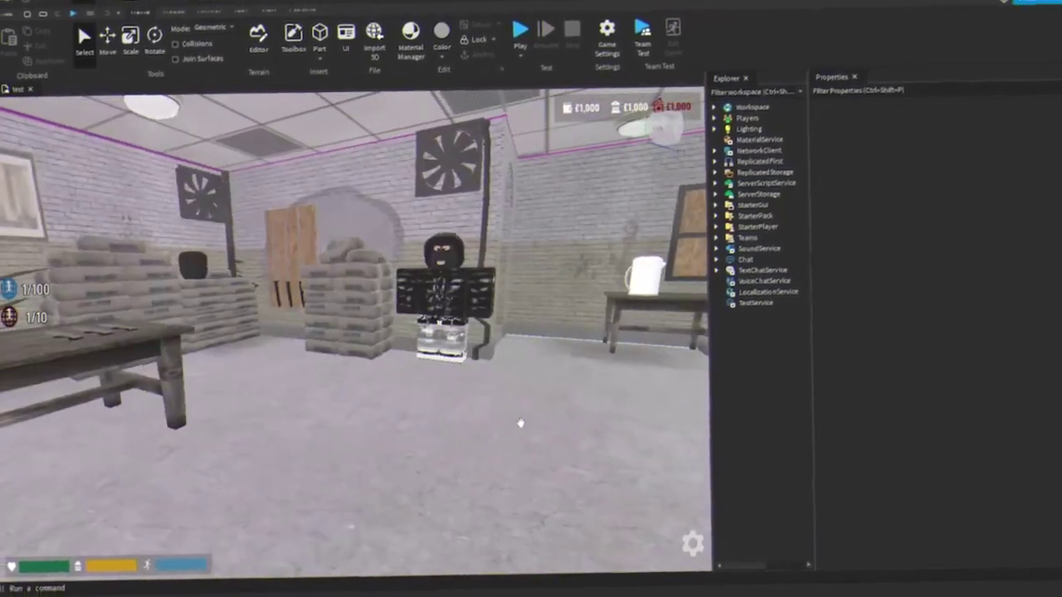
key(w)
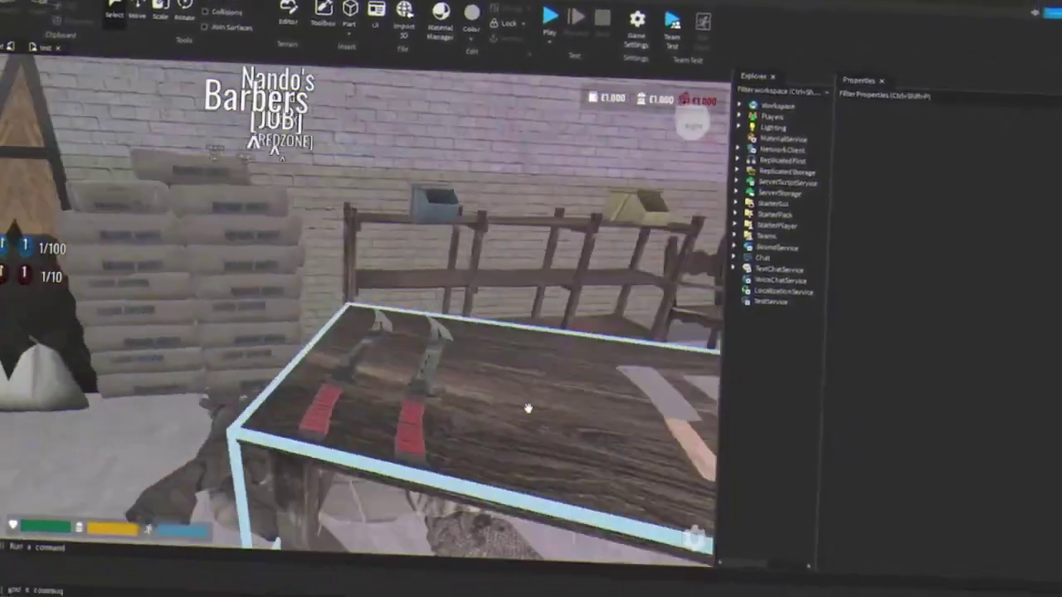
key(s)
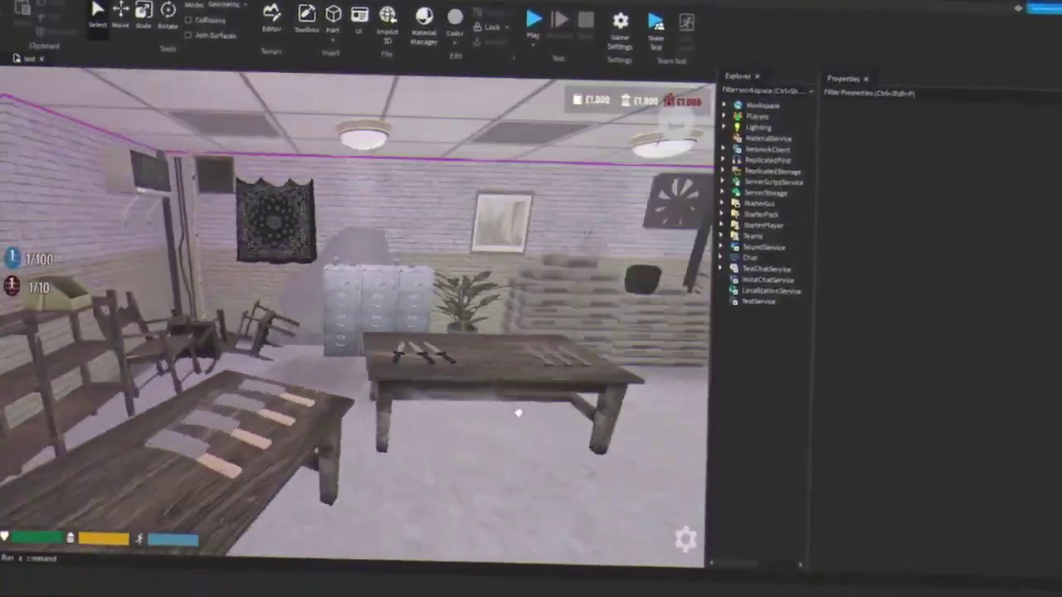
- Fly out through the warehouse wall and down the street past the trees
key(s)
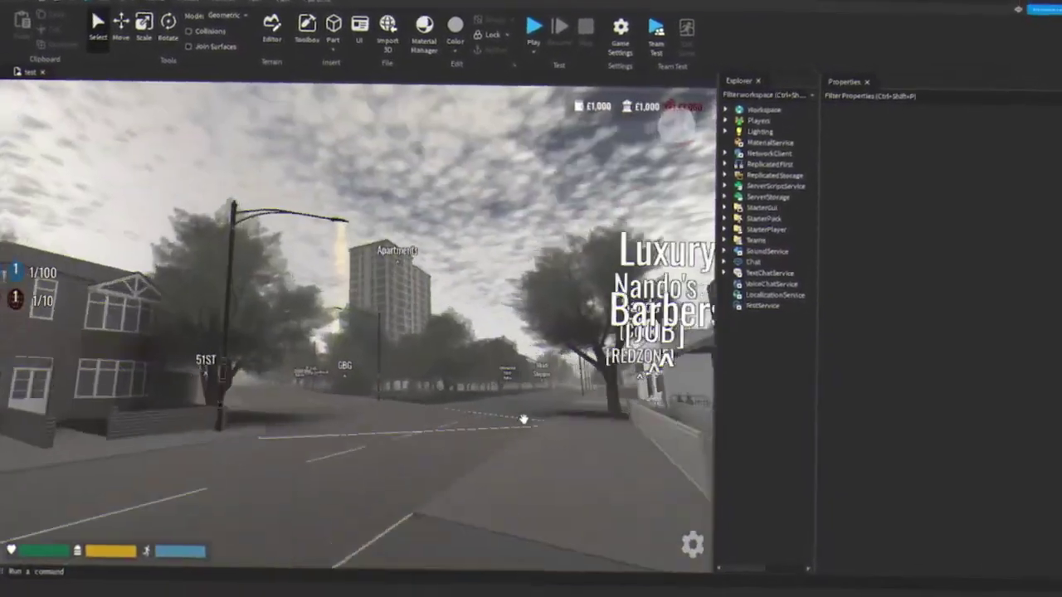
key(w)
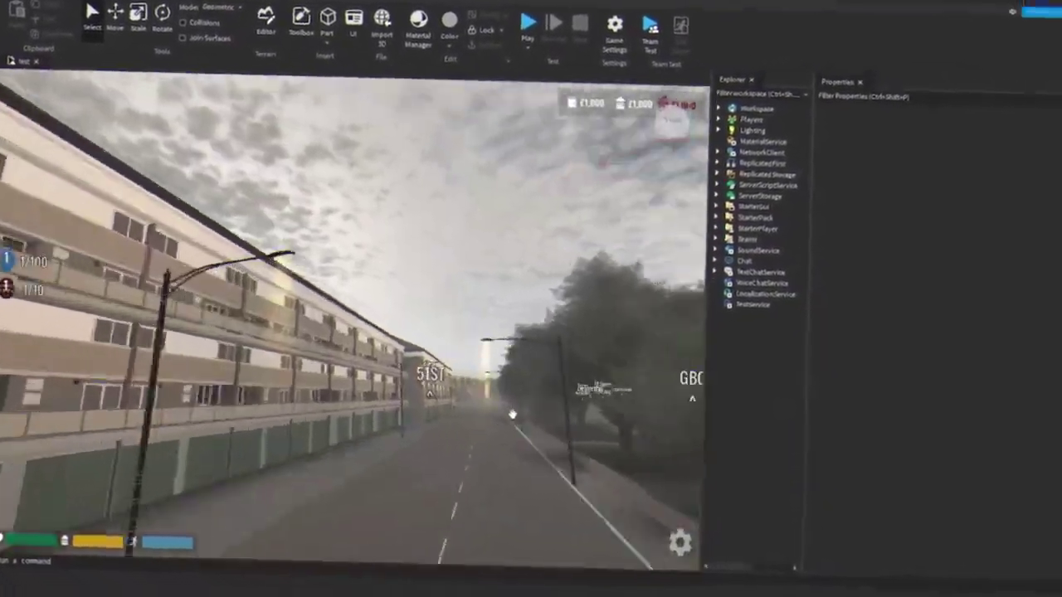
key(w)
key(w)
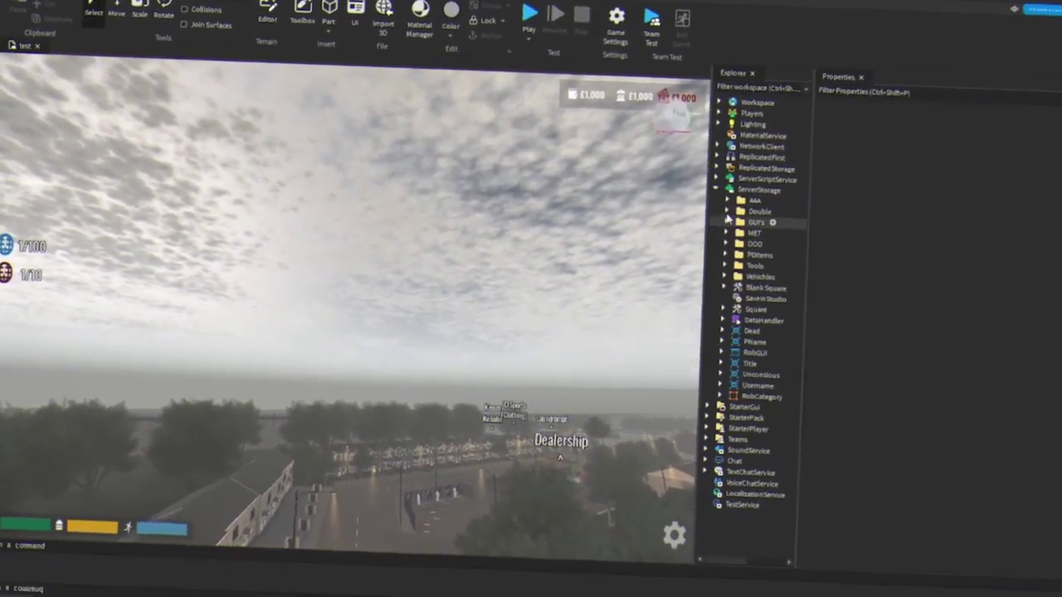
- Expand ServerStorage's Vehicles and Tools folders to list the cars and weapons
click(744, 276)
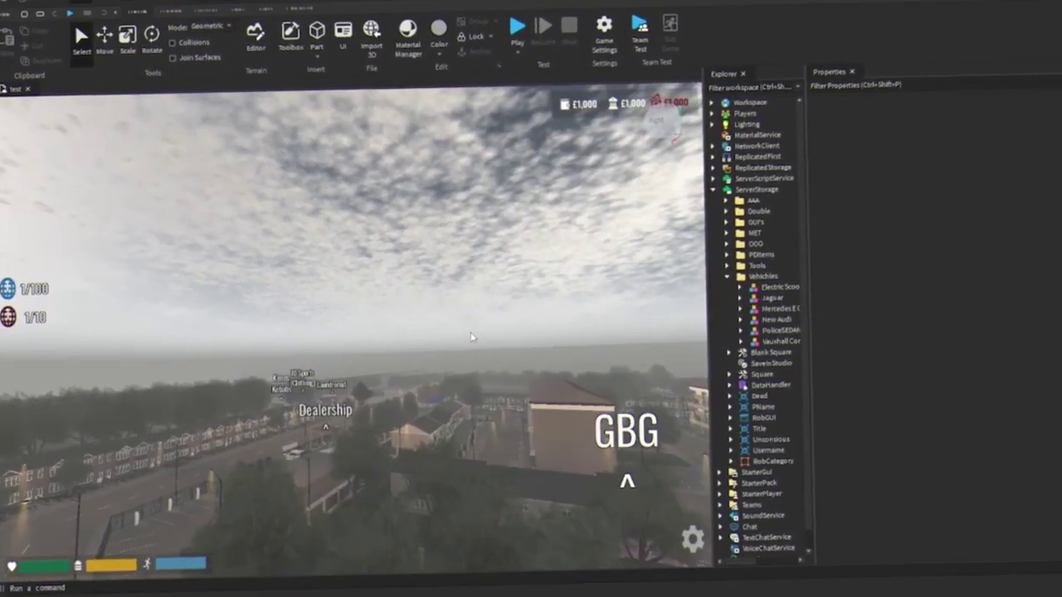
drag(488, 332, 470, 332)
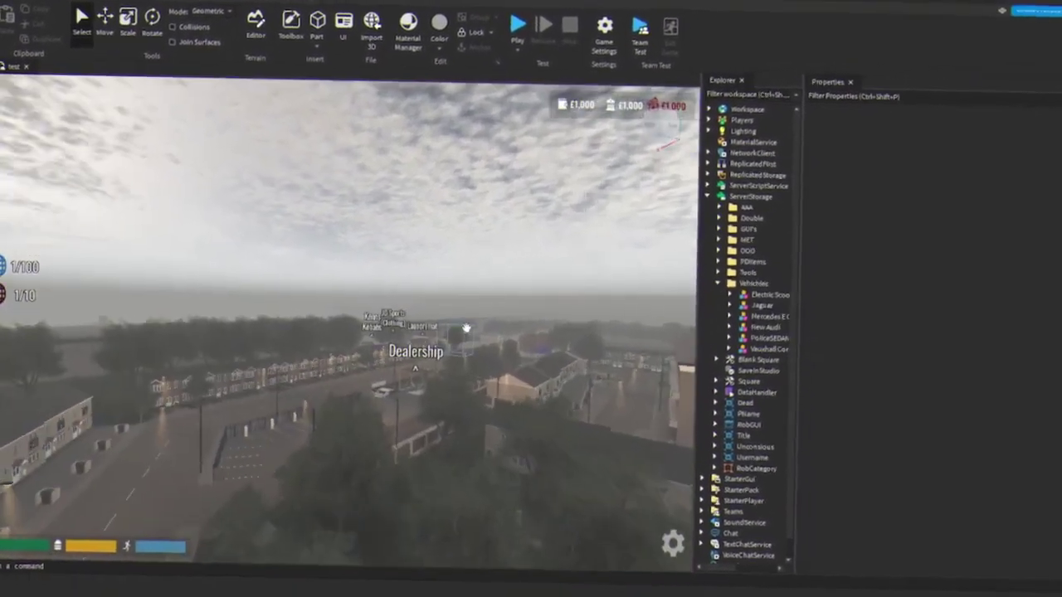
click(760, 265)
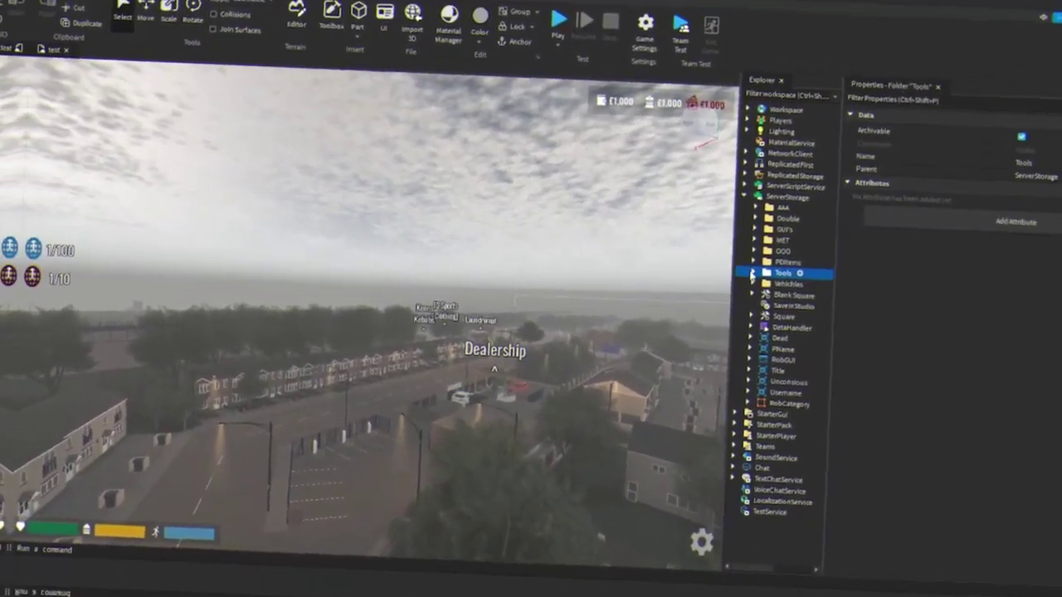
click(730, 266)
click(755, 102)
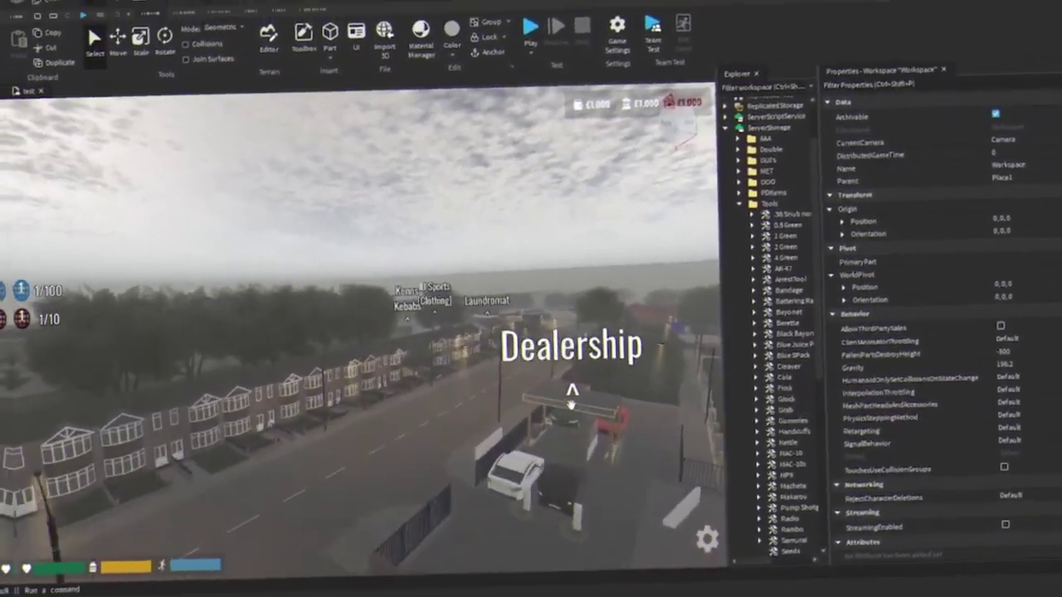
scroll(570, 404, up, 10)
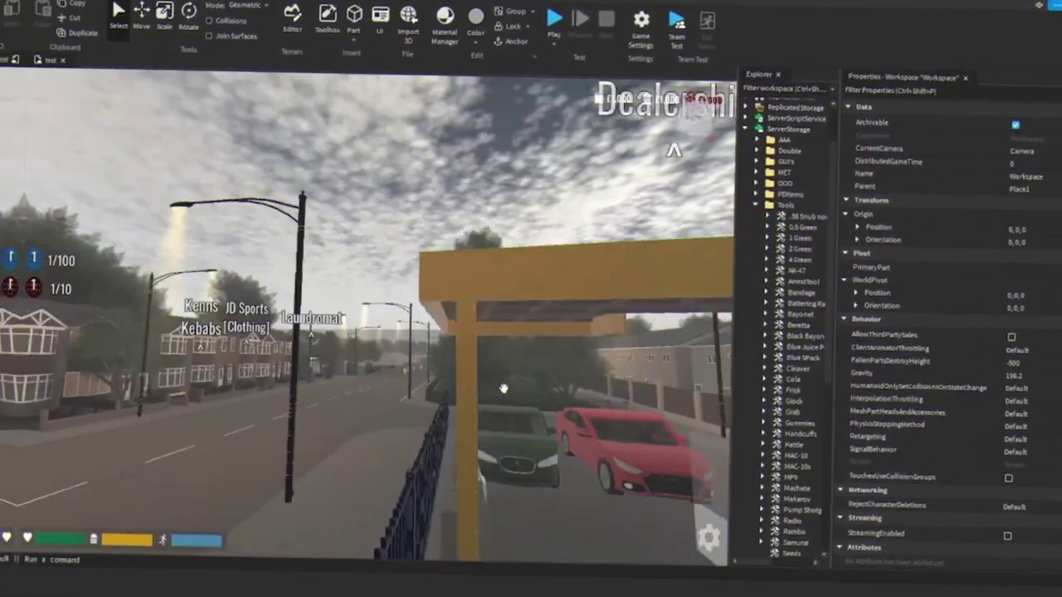
scroll(503, 389, down, 3)
scroll(498, 386, down, 3)
scroll(490, 382, down, 3)
scroll(474, 378, down, 2)
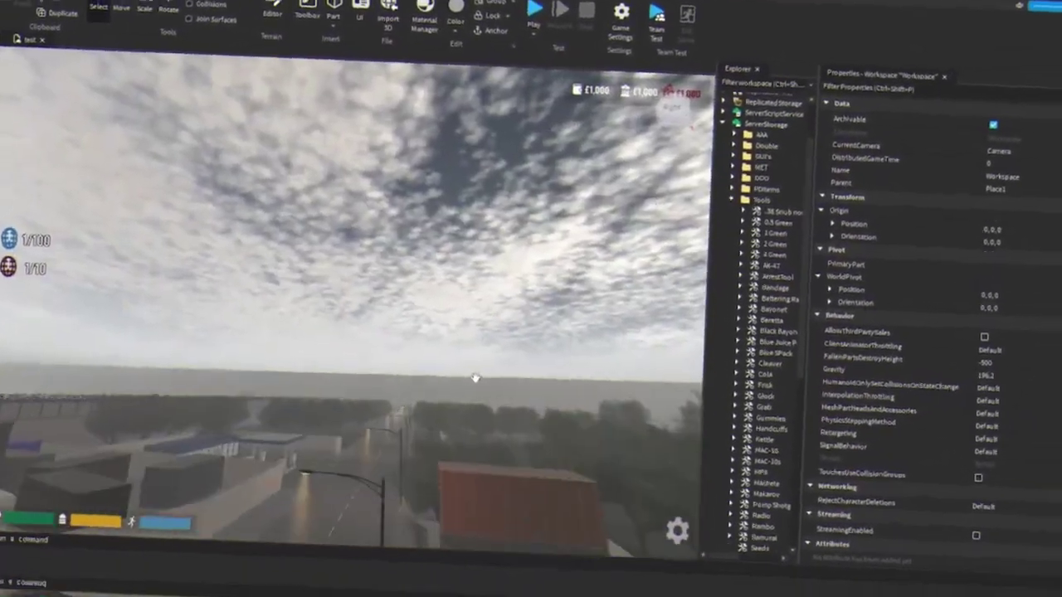
scroll(477, 390, down, 2)
scroll(482, 389, down, 3)
scroll(492, 390, down, 3)
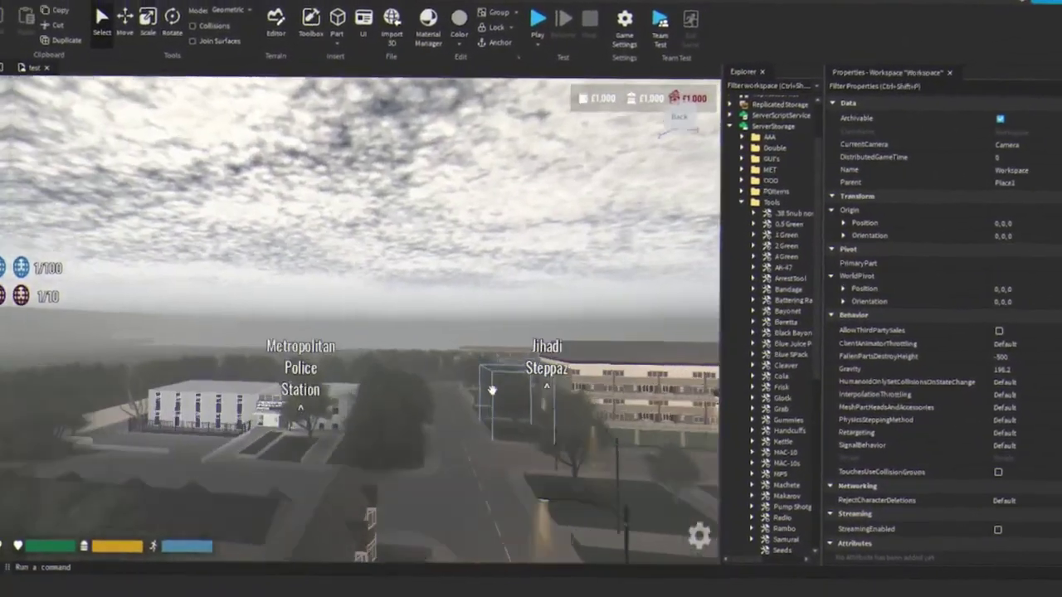
scroll(492, 390, up, 3)
scroll(488, 390, up, 3)
scroll(481, 390, up, 3)
scroll(476, 390, up, 3)
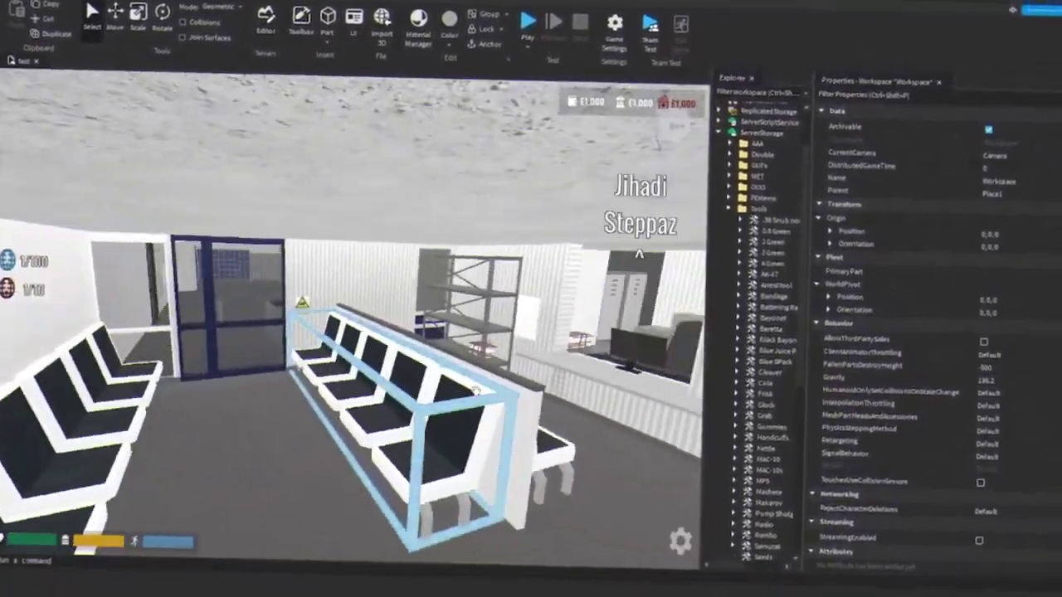
scroll(475, 390, up, 3)
scroll(478, 386, up, 3)
scroll(481, 381, up, 3)
scroll(486, 376, up, 3)
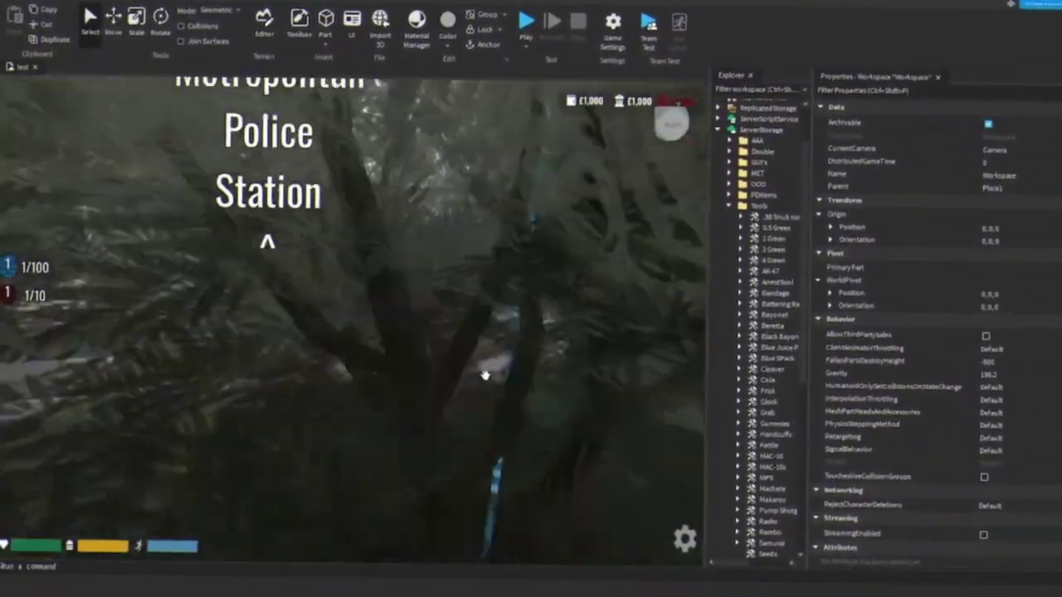
scroll(452, 282, up, 3)
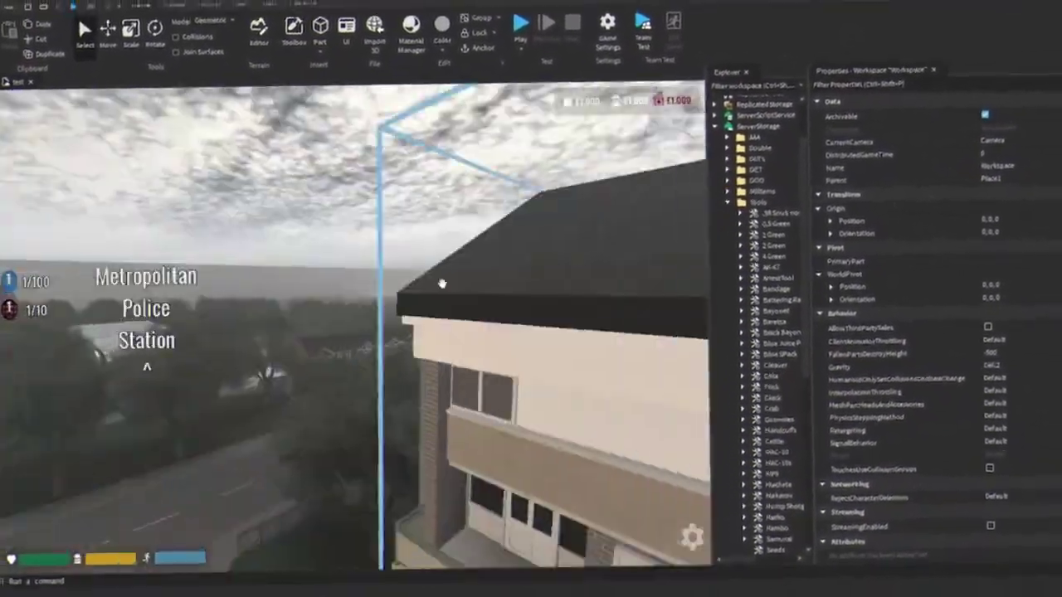
scroll(441, 285, up, 3)
scroll(452, 287, up, 3)
scroll(462, 289, up, 3)
scroll(421, 281, up, 3)
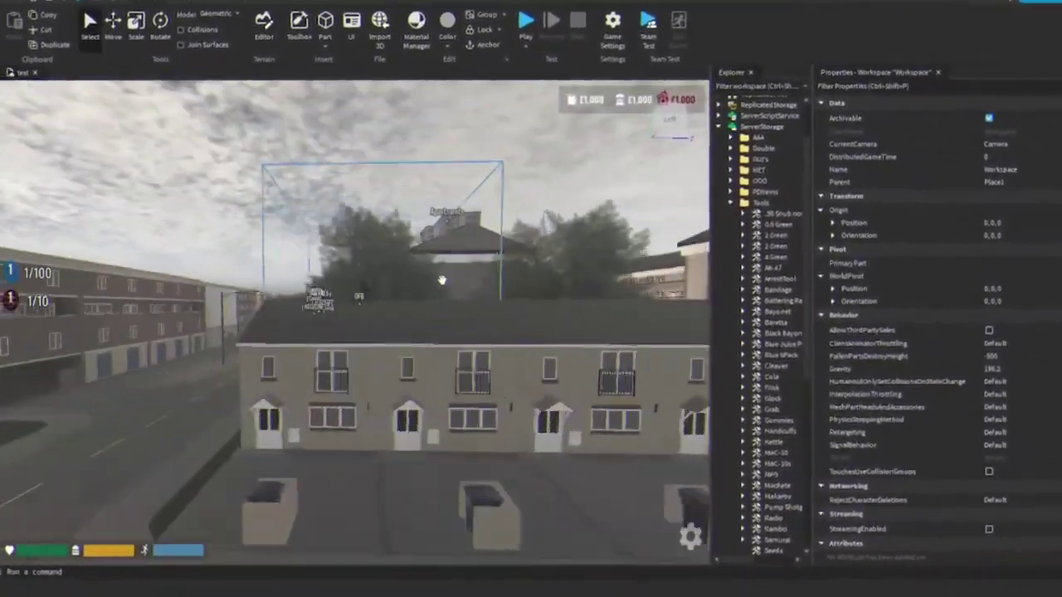
scroll(424, 282, up, 3)
scroll(427, 283, up, 3)
scroll(430, 284, up, 3)
scroll(431, 284, up, 3)
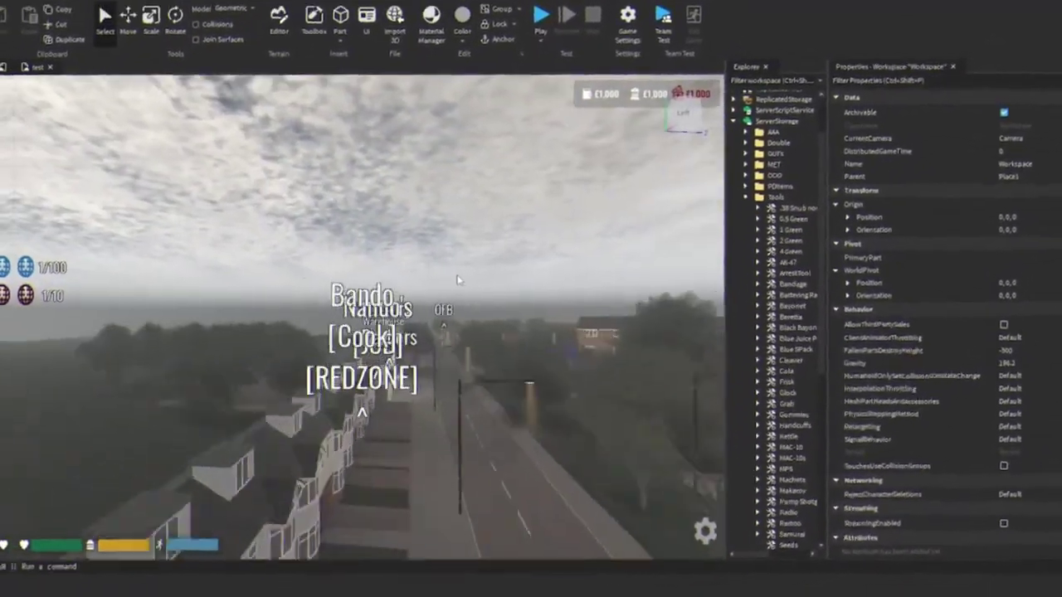
scroll(432, 282, up, 3)
scroll(432, 280, up, 3)
scroll(433, 279, up, 3)
scroll(433, 279, up, 3)
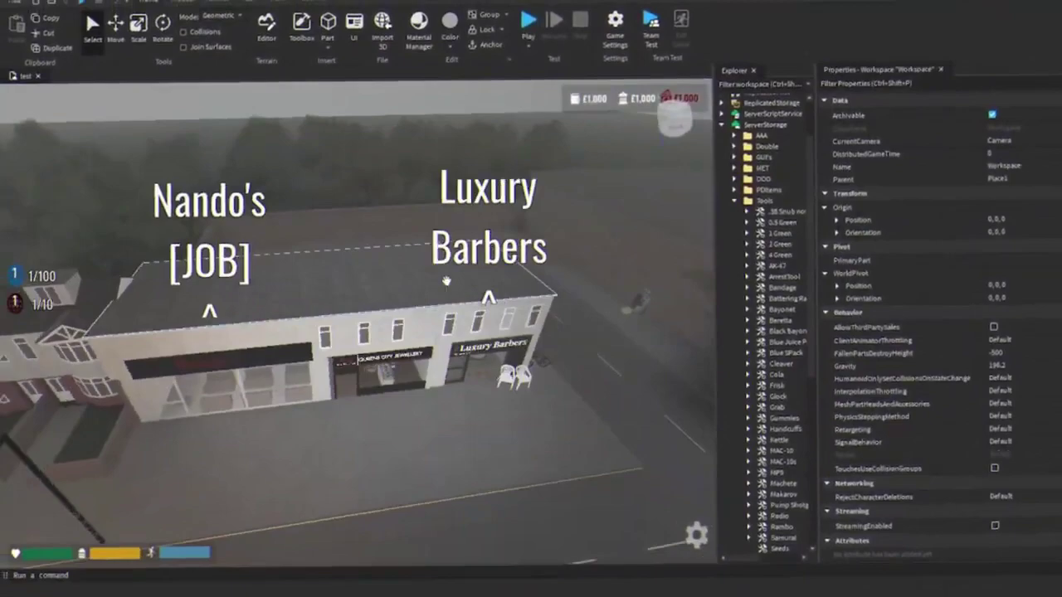
scroll(430, 281, up, 3)
scroll(424, 283, up, 3)
scroll(419, 285, up, 3)
scroll(418, 286, up, 3)
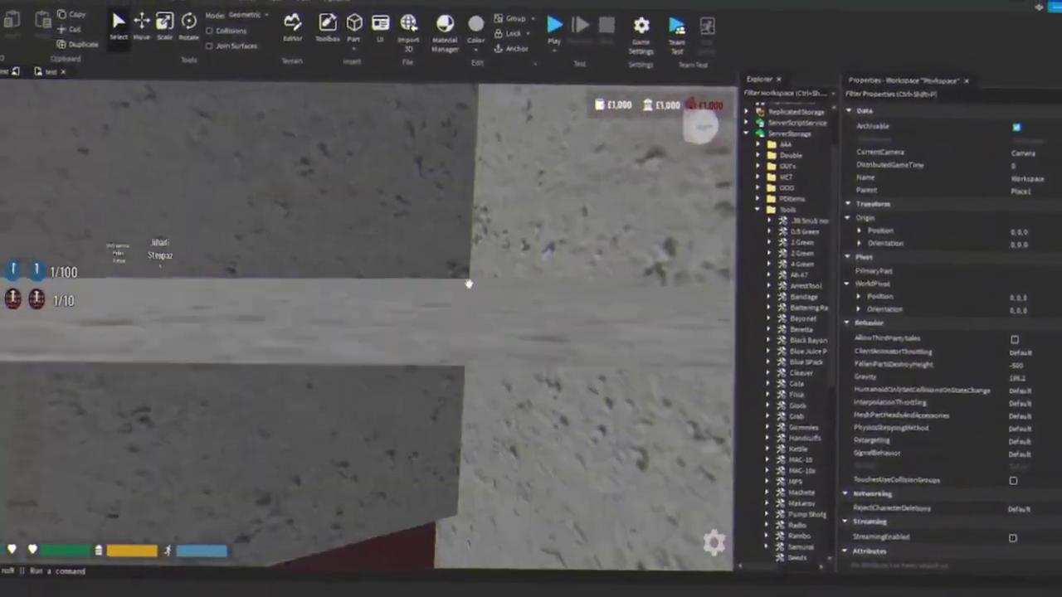
scroll(467, 282, up, 3)
scroll(436, 282, up, 3)
scroll(429, 287, up, 3)
scroll(452, 277, down, 3)
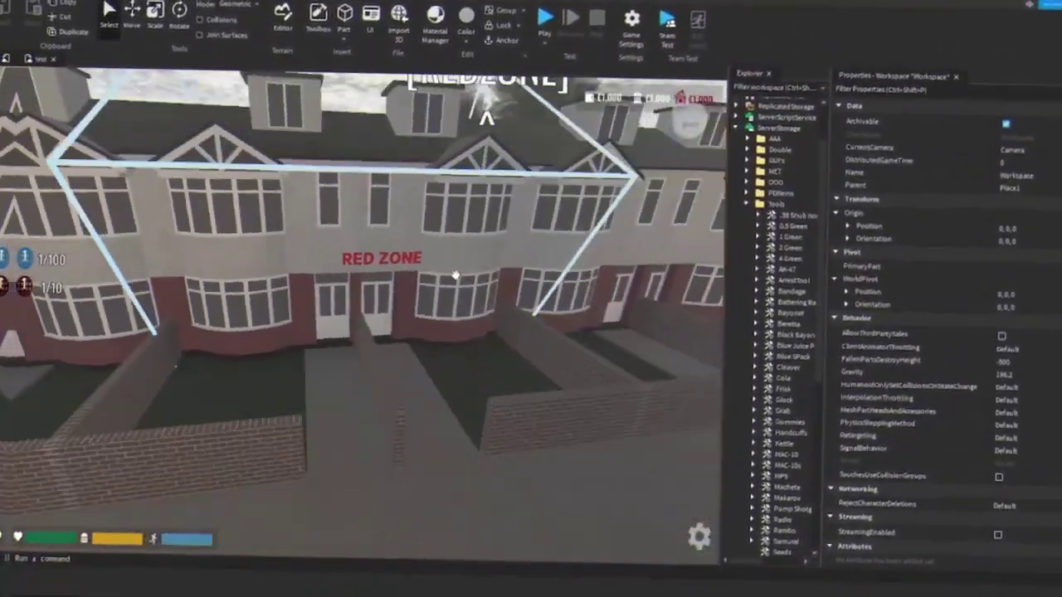
scroll(431, 288, up, 3)
scroll(386, 332, up, 3)
scroll(348, 357, up, 3)
scroll(341, 345, down, 3)
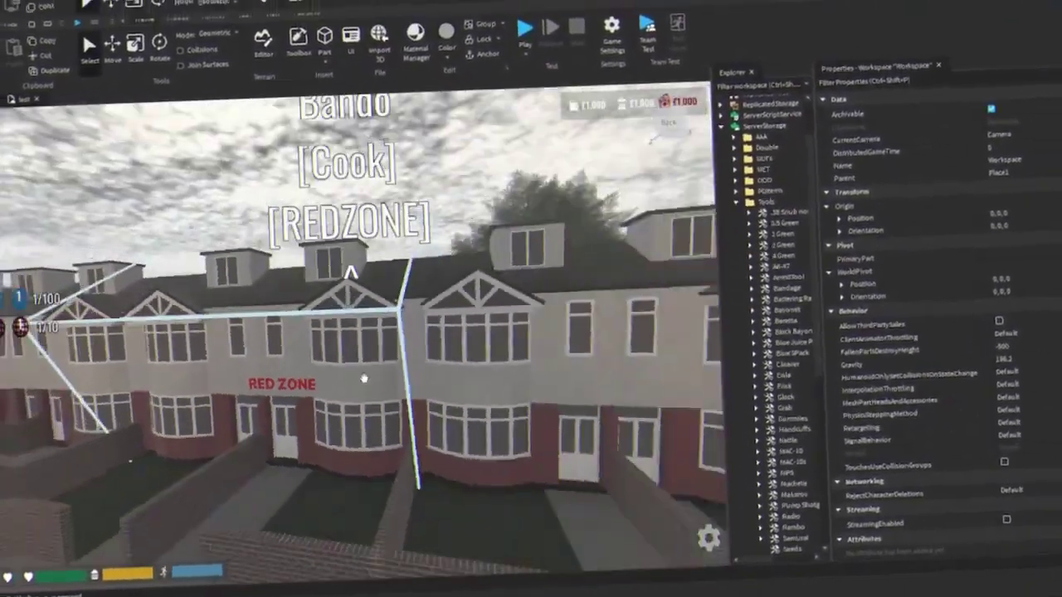
scroll(344, 348, up, 3)
scroll(348, 353, up, 3)
scroll(352, 357, up, 3)
scroll(352, 357, up, 3)
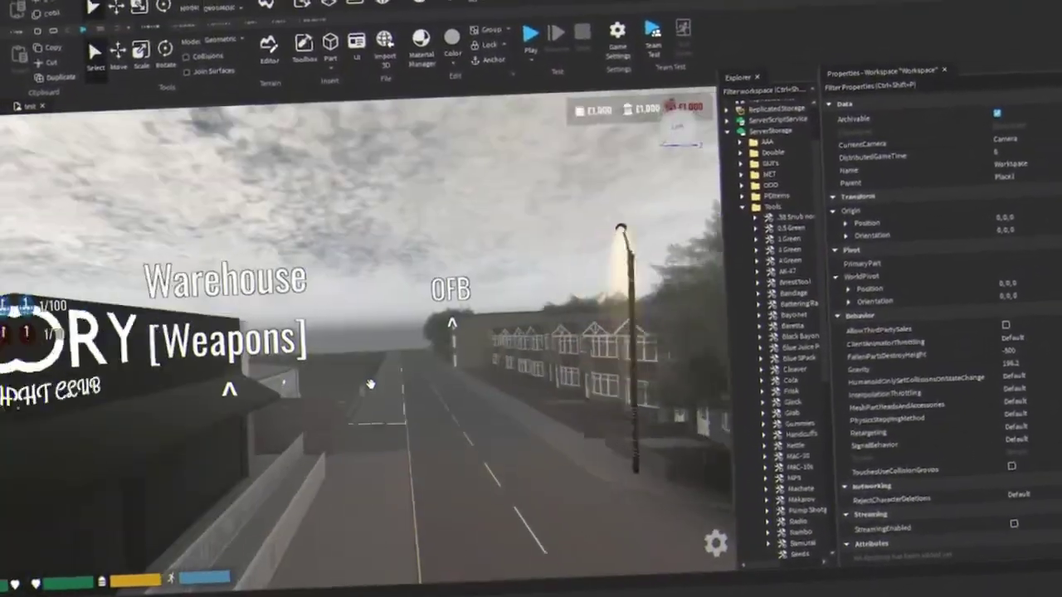
scroll(324, 363, up, 3)
scroll(362, 368, up, 3)
scroll(368, 355, up, 3)
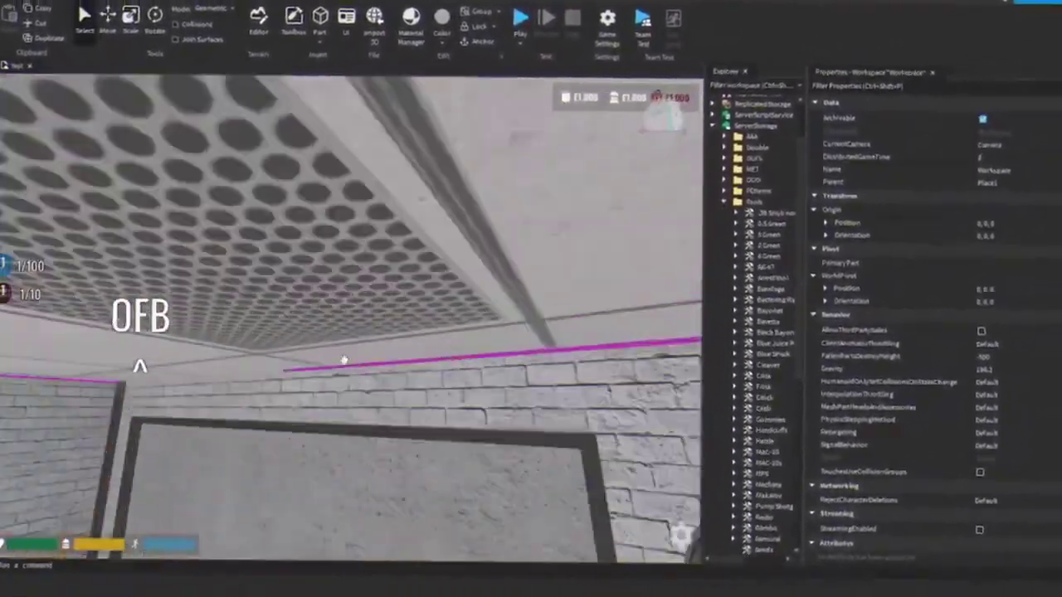
scroll(343, 360, up, 3)
scroll(344, 373, up, 3)
scroll(340, 358, up, 3)
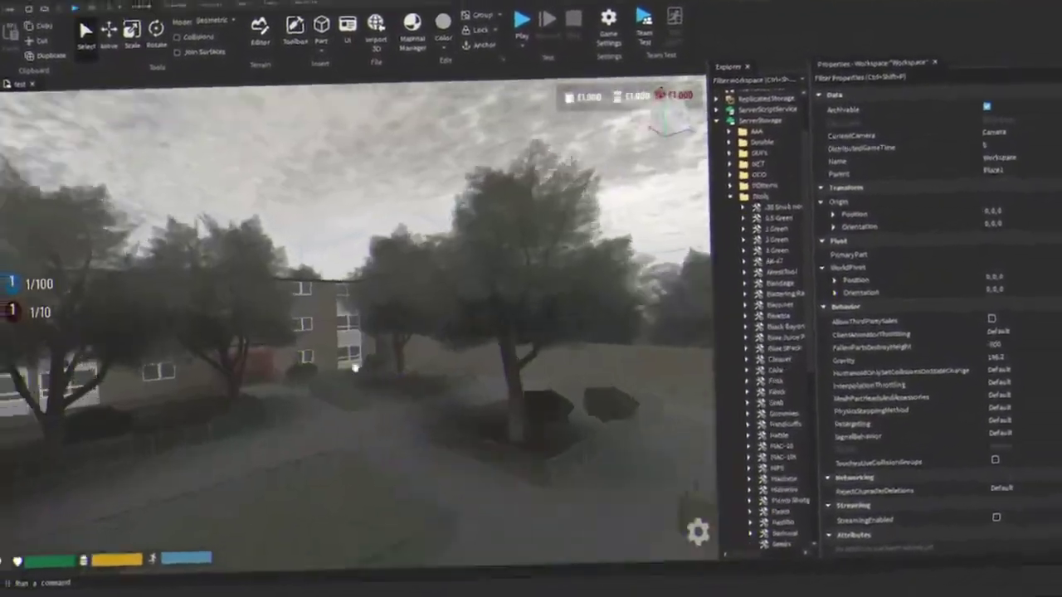
scroll(359, 349, up, 3)
scroll(353, 365, up, 3)
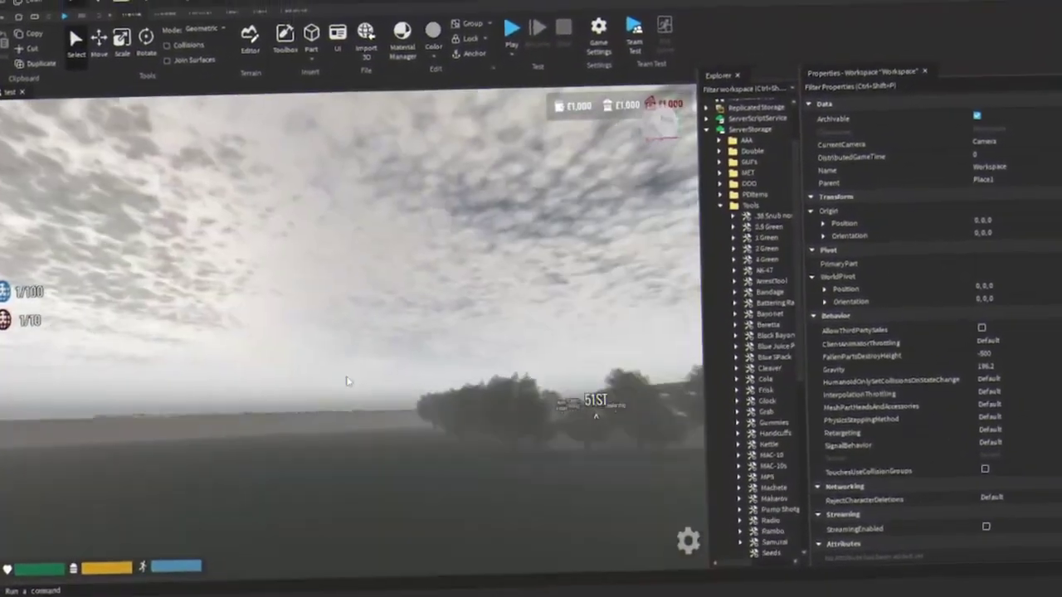
scroll(346, 375, up, 3)
scroll(352, 373, up, 3)
scroll(357, 370, up, 3)
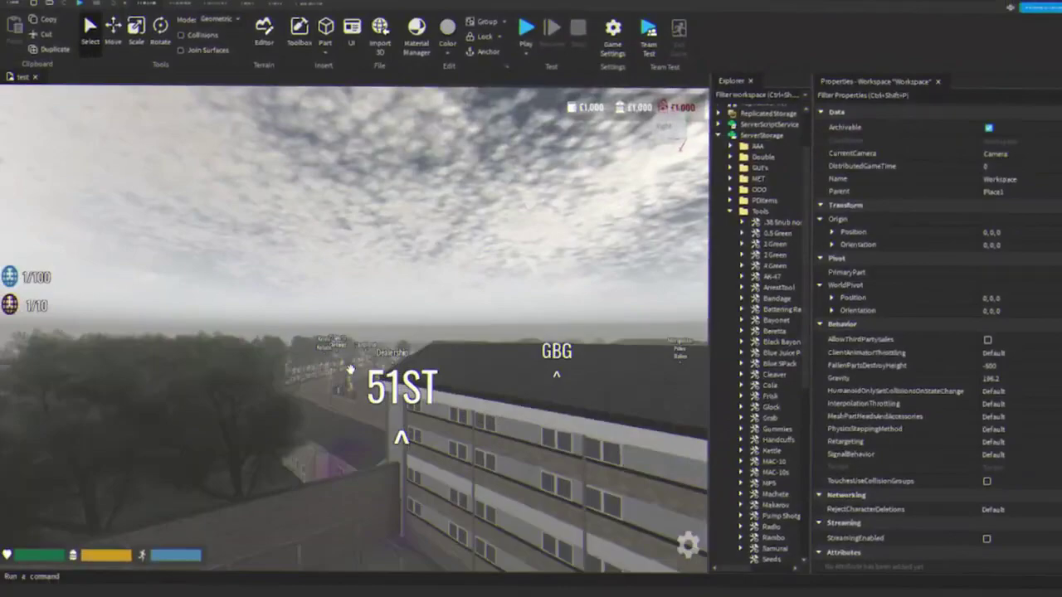
scroll(362, 367, up, 3)
scroll(341, 361, up, 3)
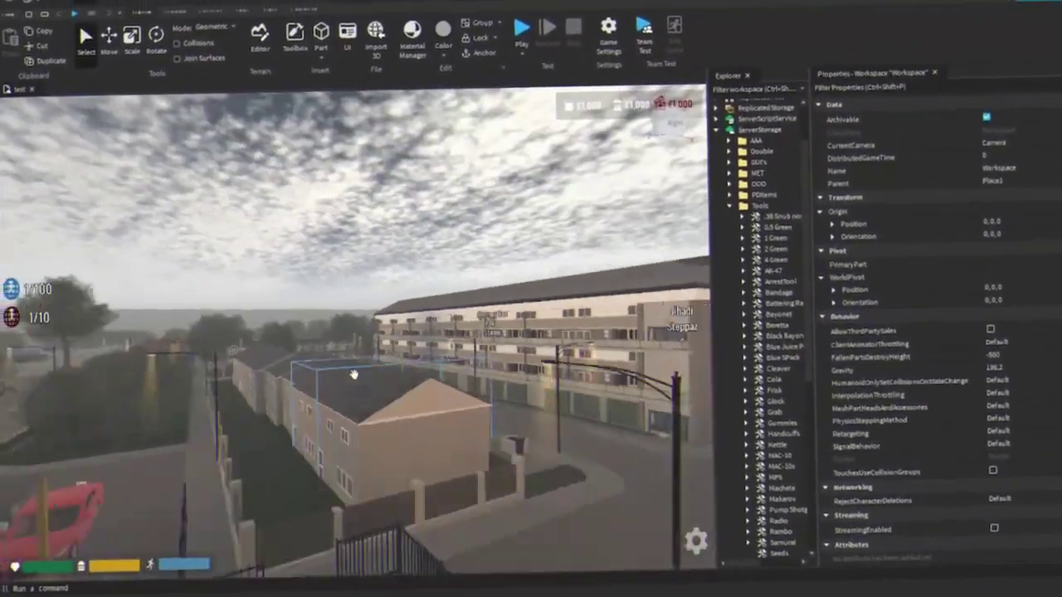
scroll(353, 365, up, 3)
scroll(361, 365, up, 3)
scroll(338, 355, up, 3)
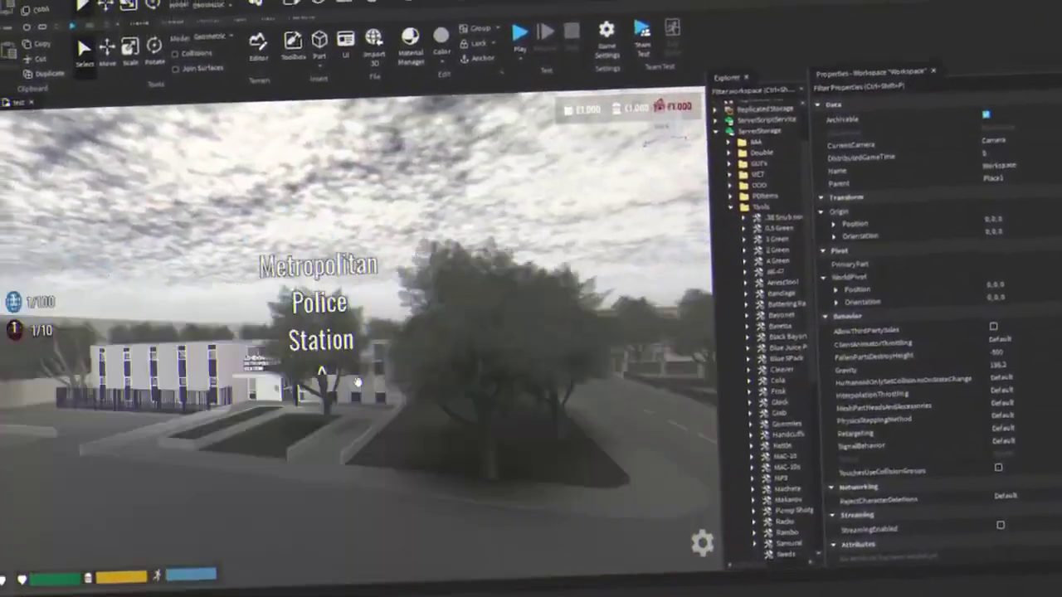
scroll(340, 356, up, 3)
scroll(342, 358, up, 3)
scroll(346, 361, up, 2)
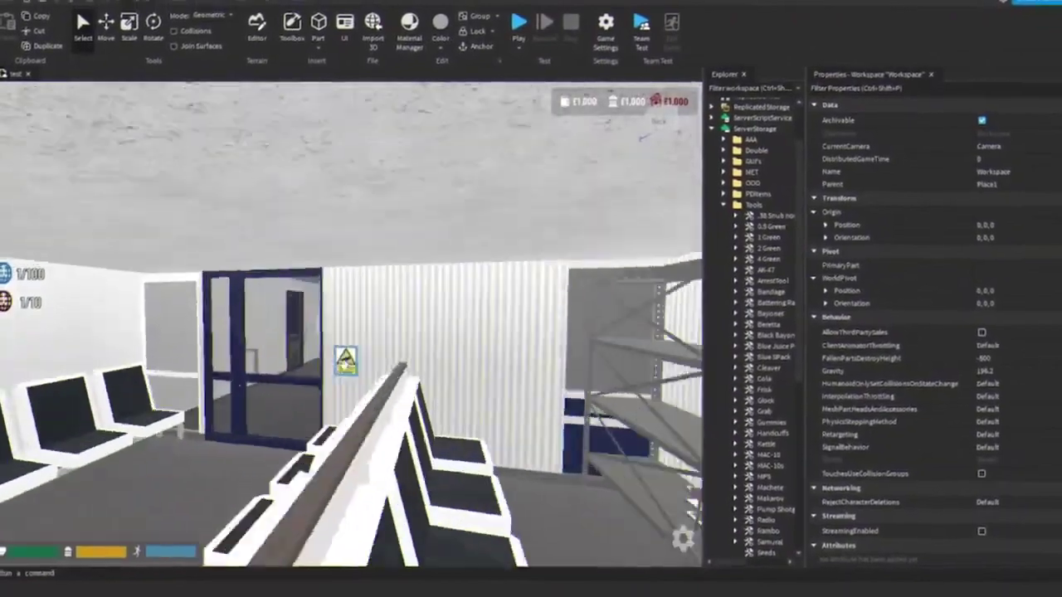
scroll(347, 362, up, 3)
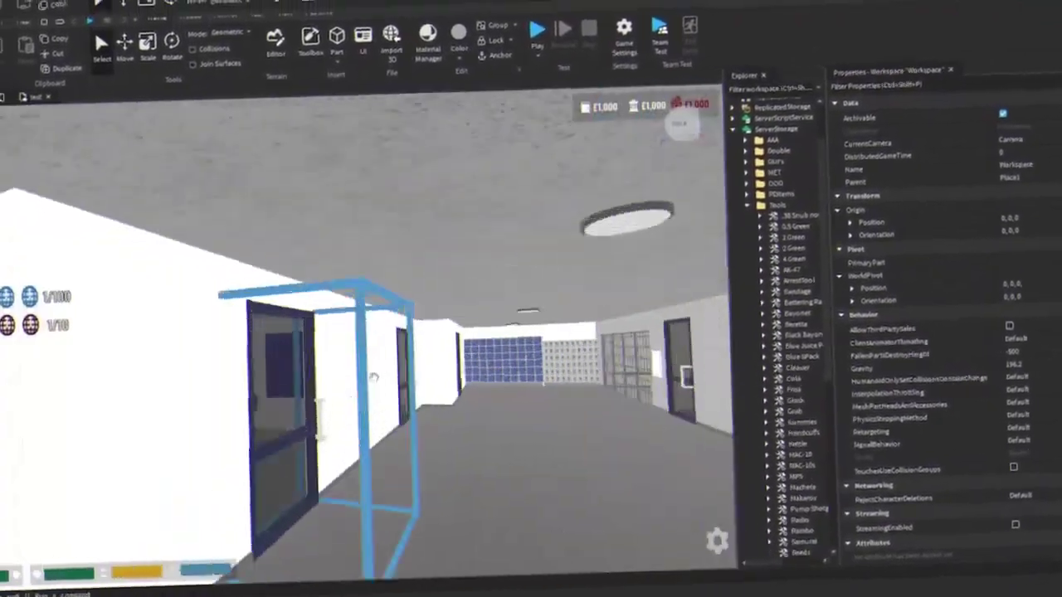
scroll(348, 361, up, 3)
scroll(350, 361, up, 3)
scroll(351, 360, up, 3)
scroll(352, 360, up, 3)
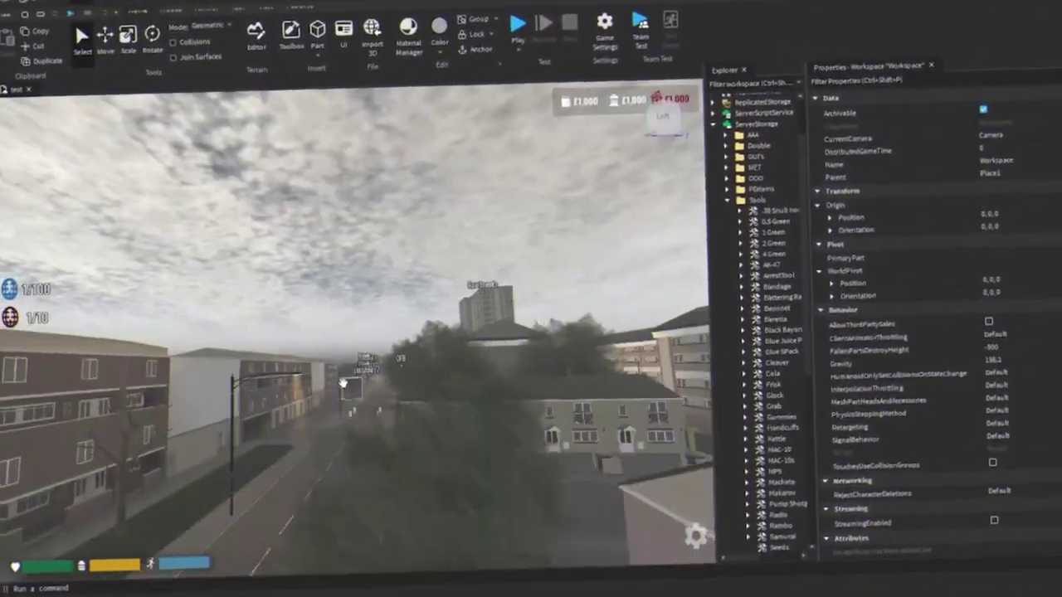
scroll(354, 358, up, 2)
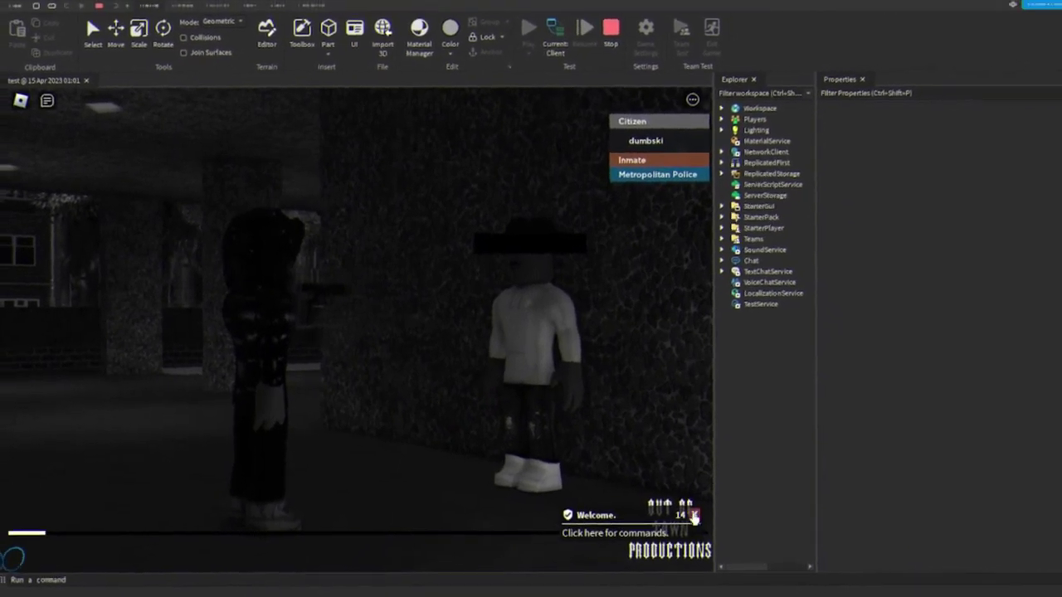
- Resize the panels so the play-test game view is wider and the Explorer narrower
drag(826, 507, 927, 506)
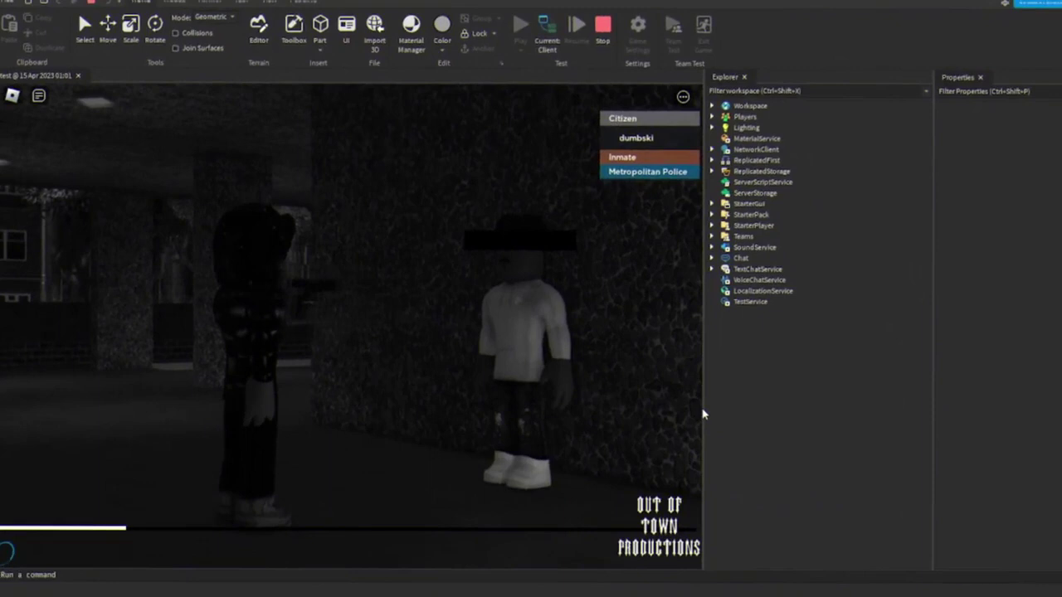
mouse_move(708, 406)
mouse_down()
mouse_move(822, 407)
mouse_move(866, 423)
mouse_up()
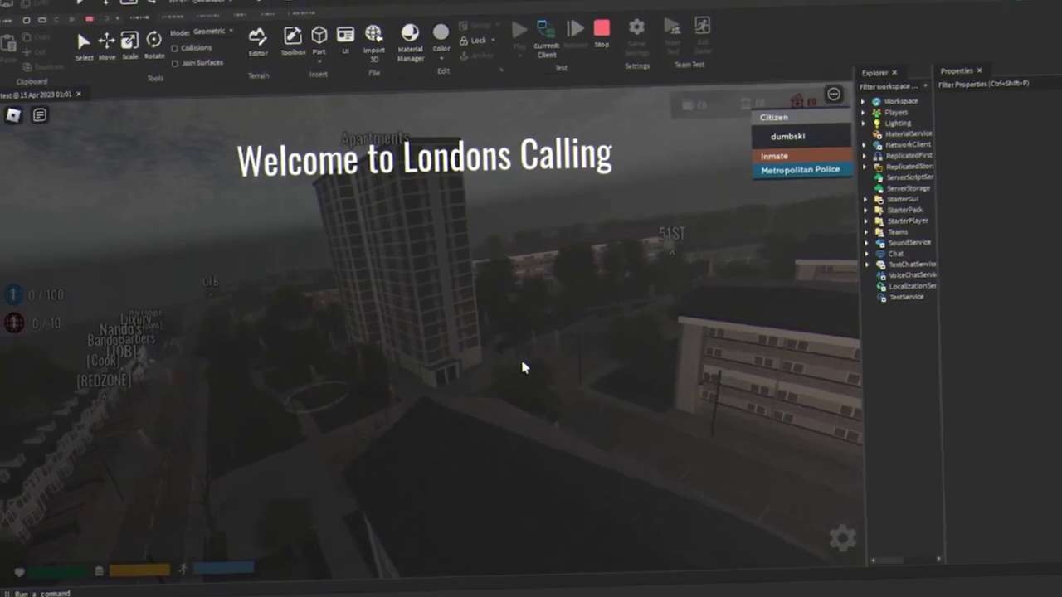
- Spawn from the intro screen and walk the streets, turning toward the GBG building
click(464, 444)
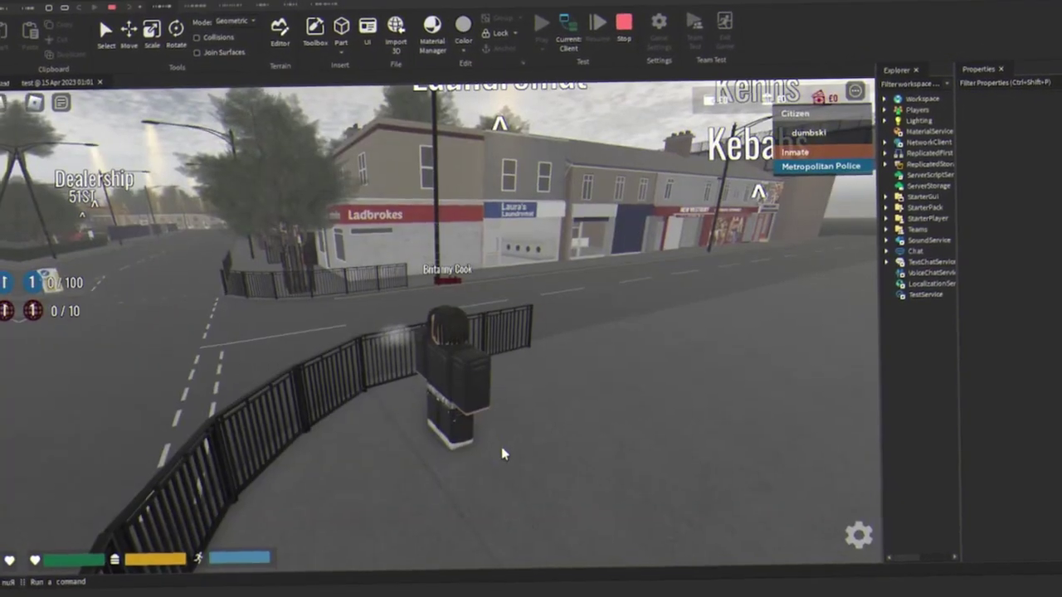
scroll(488, 417, up, 3)
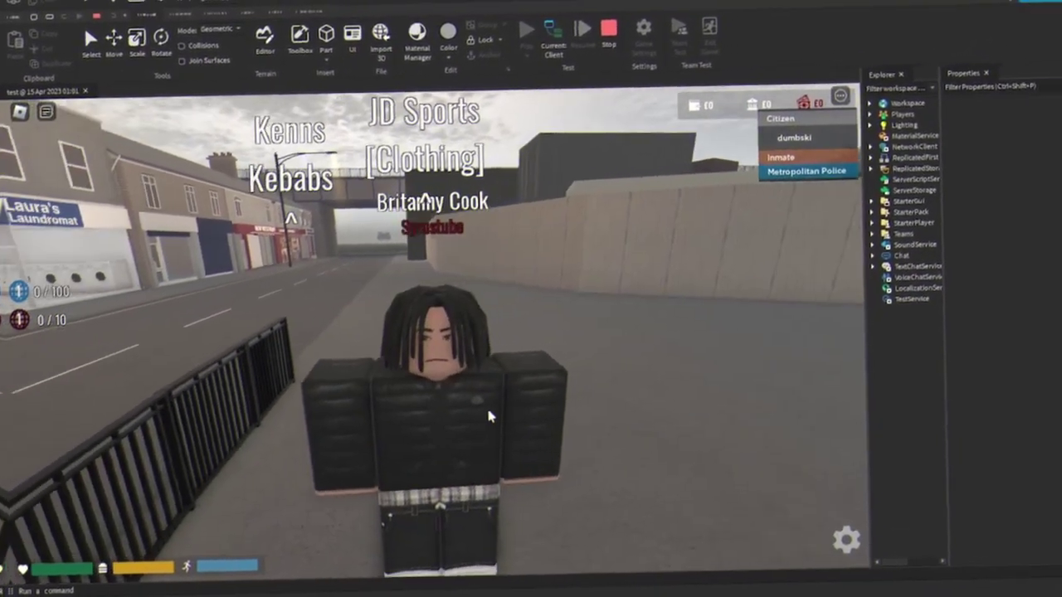
key(w)
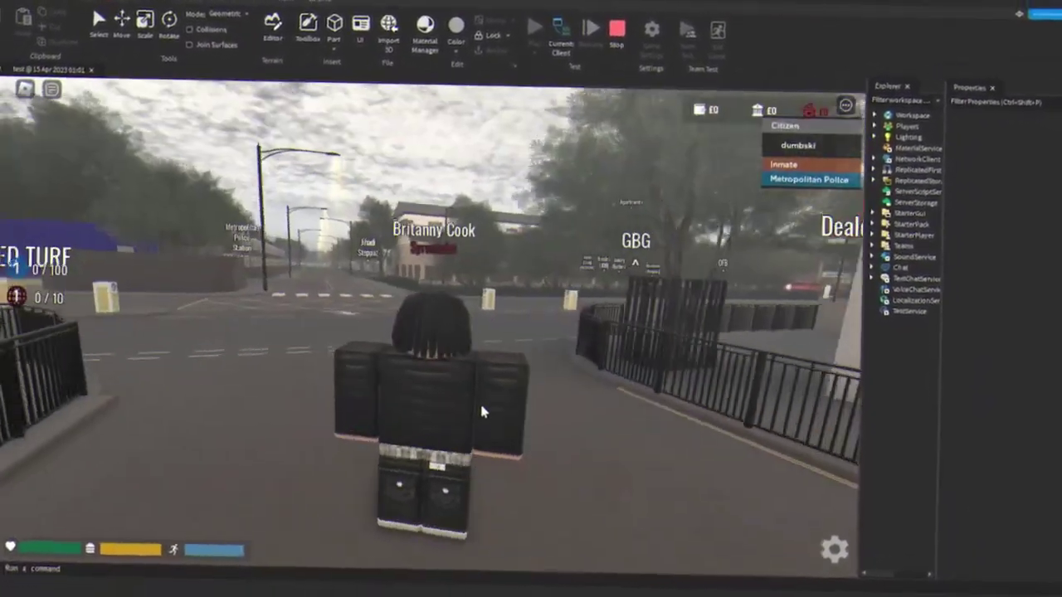
scroll(481, 398, up, 3)
scroll(486, 390, up, 3)
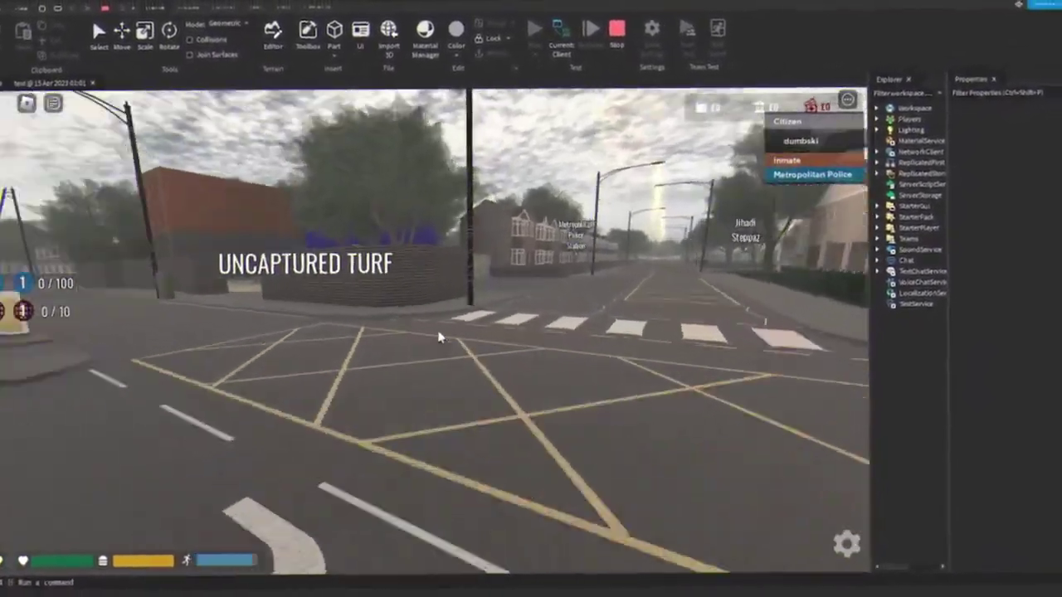
scroll(439, 332, down, 3)
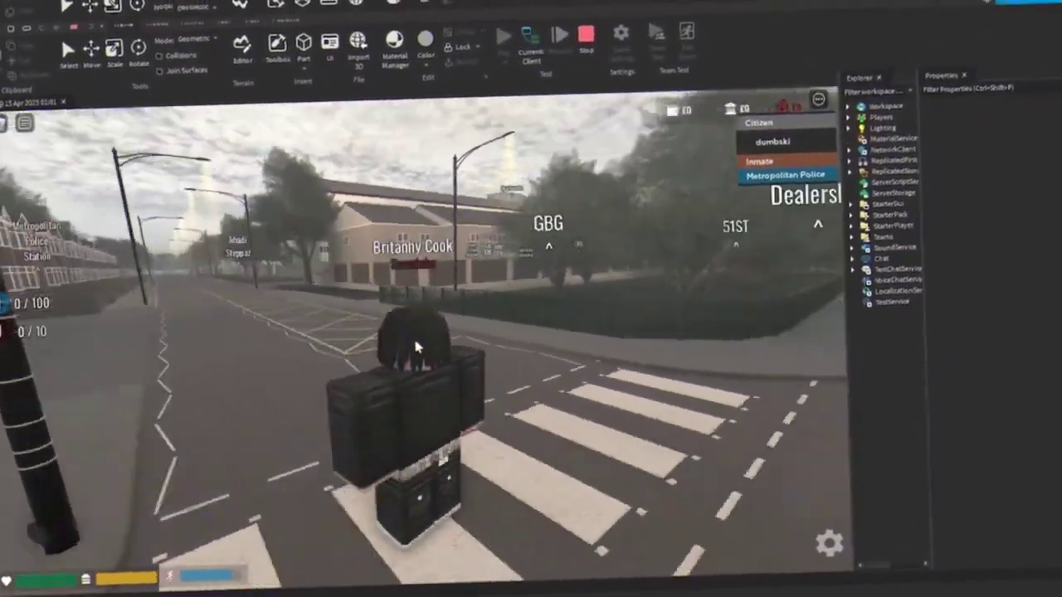
key(s)
key(w)
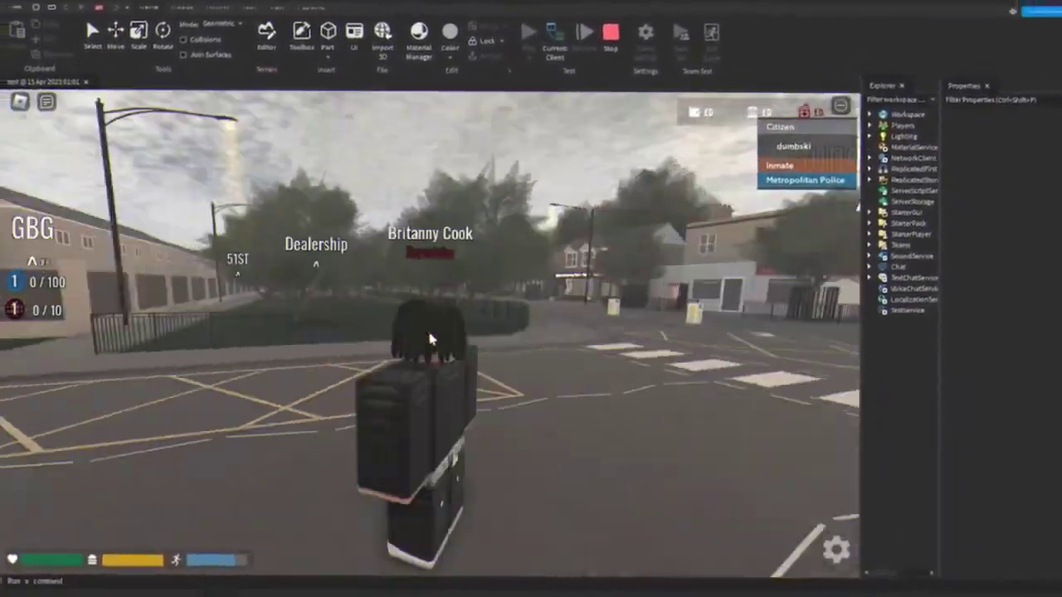
scroll(430, 338, down, 3)
scroll(436, 321, up, 3)
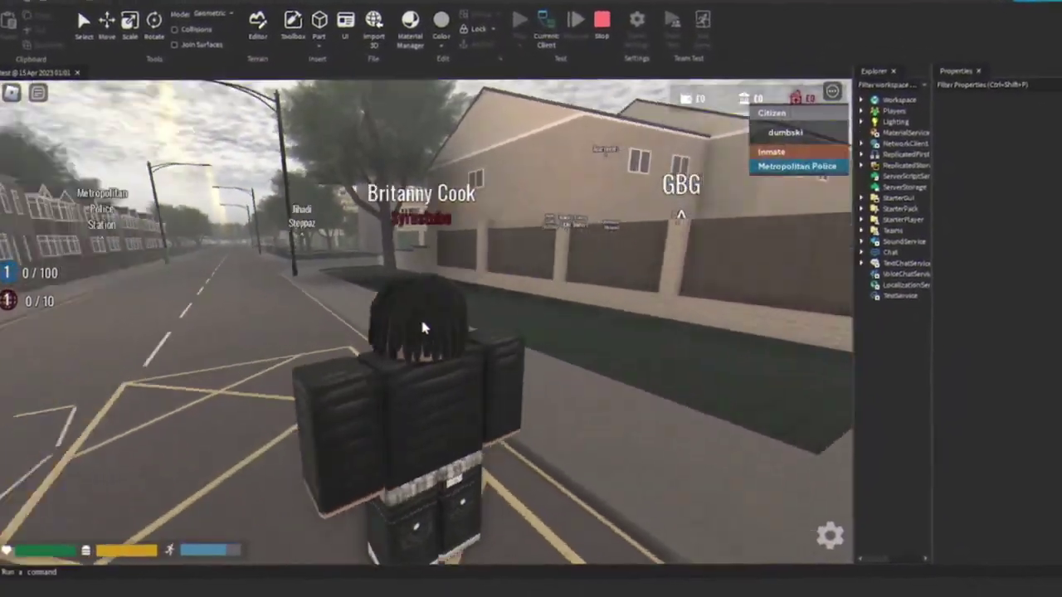
key(w)
scroll(429, 332, down, 2)
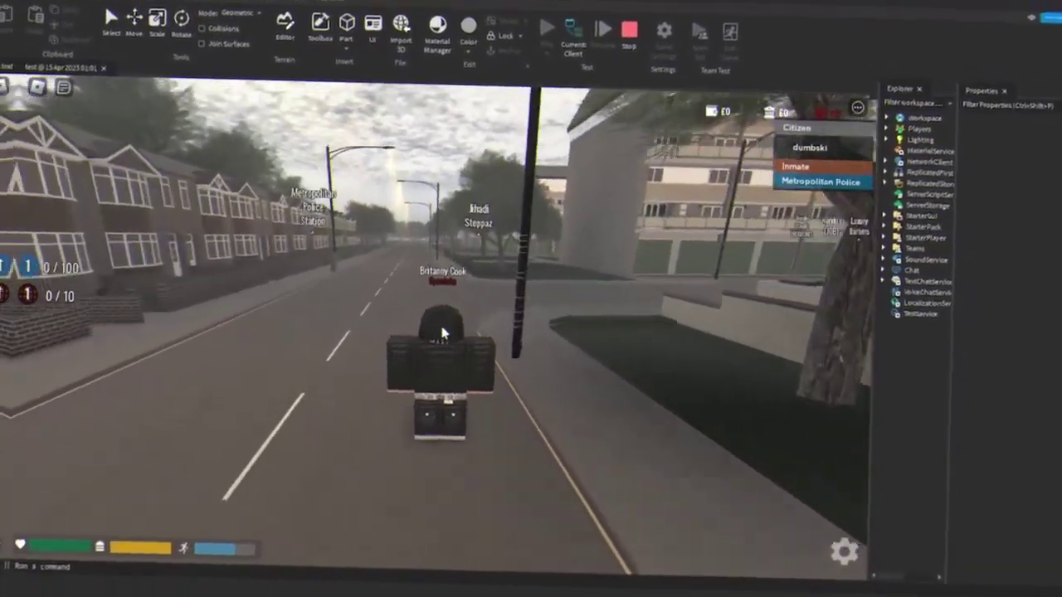
scroll(442, 332, up, 2)
key(Right)
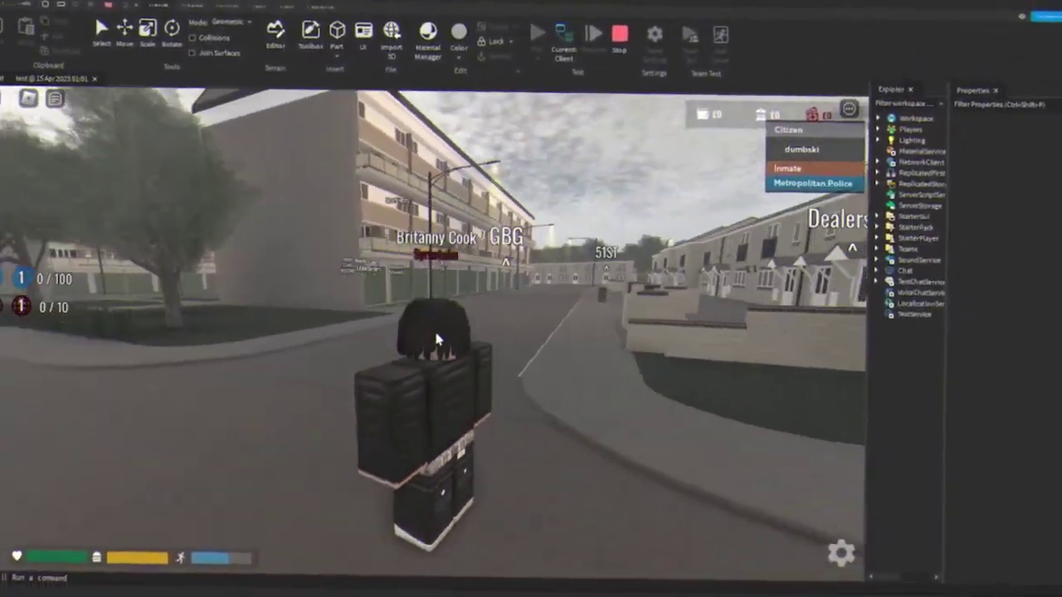
scroll(421, 346, up, 2)
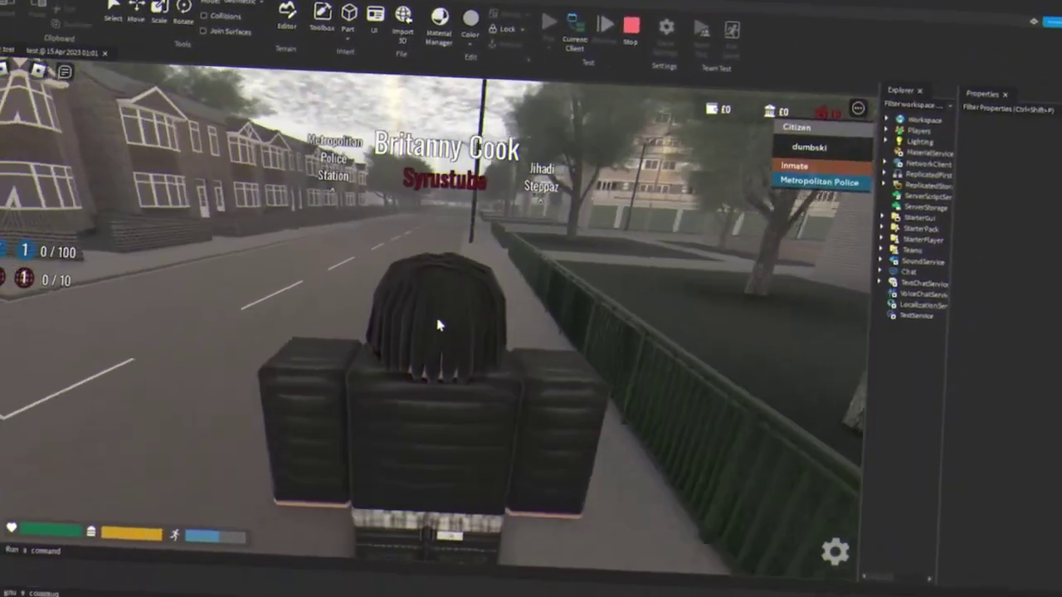
scroll(439, 324, up, 2)
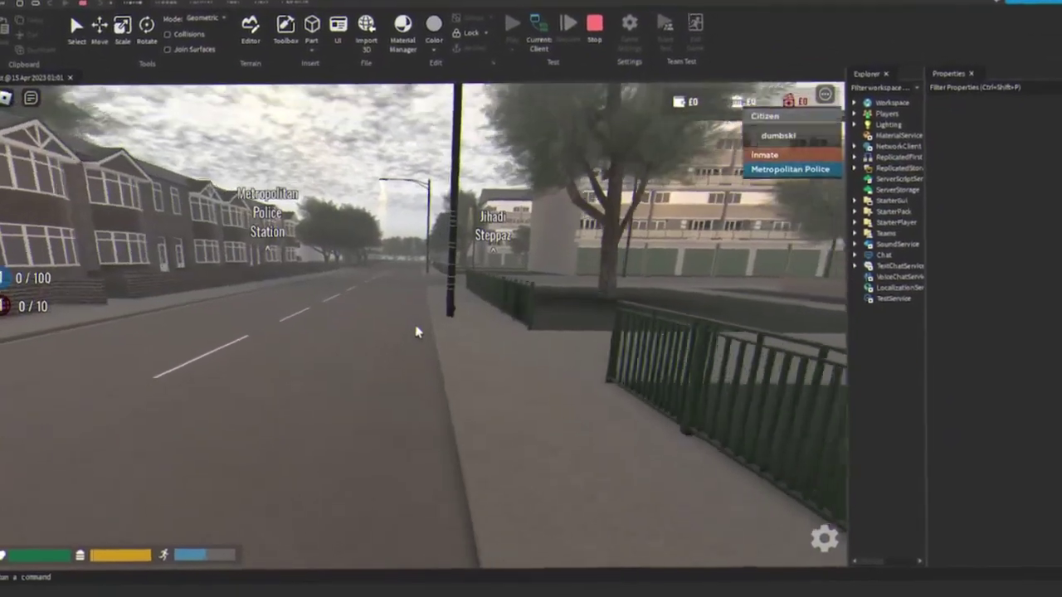
scroll(417, 332, down, 1)
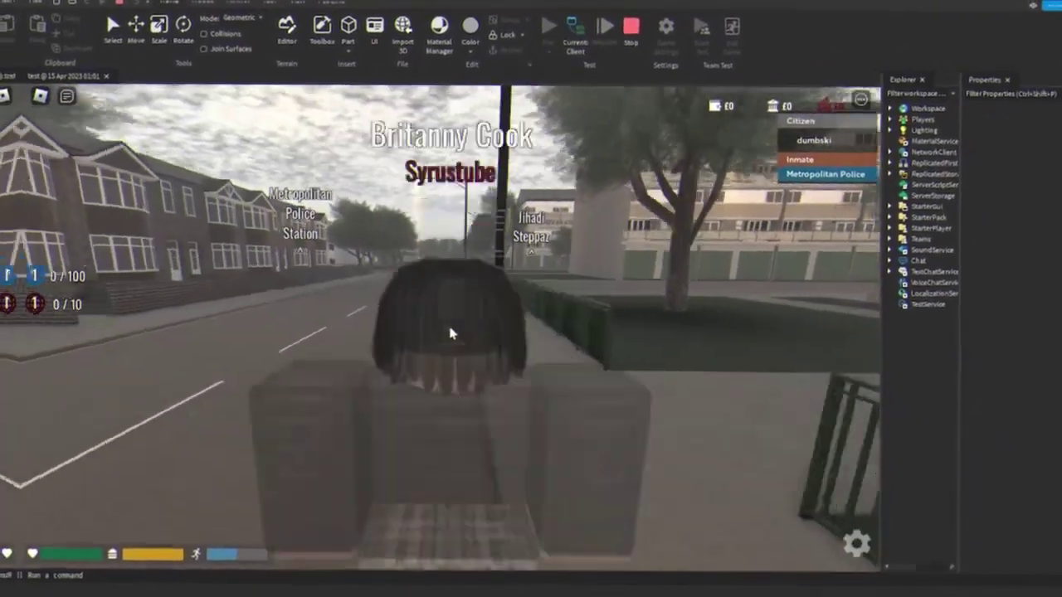
scroll(450, 331, down, 2)
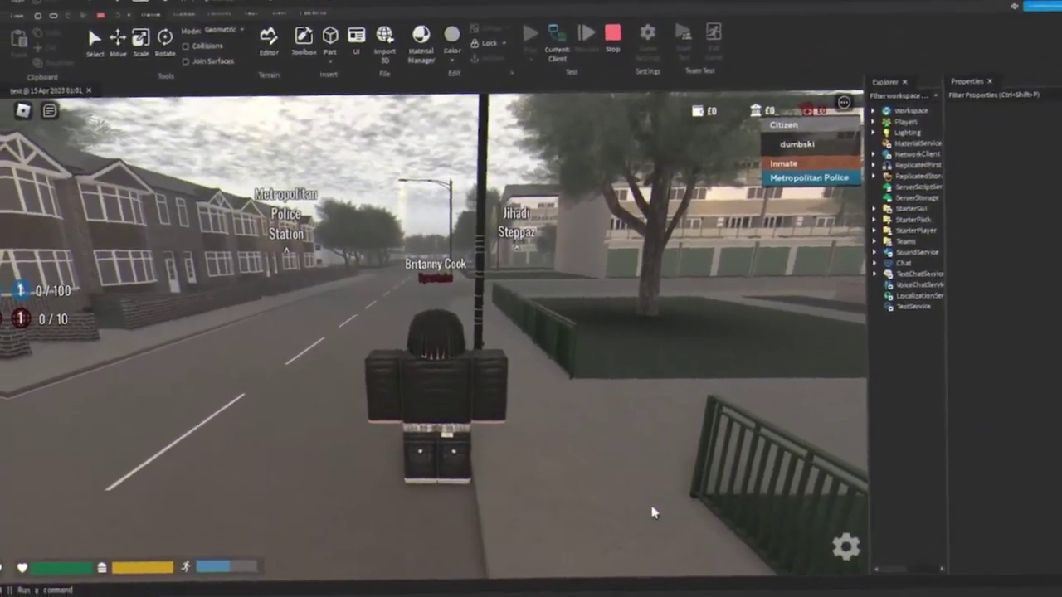